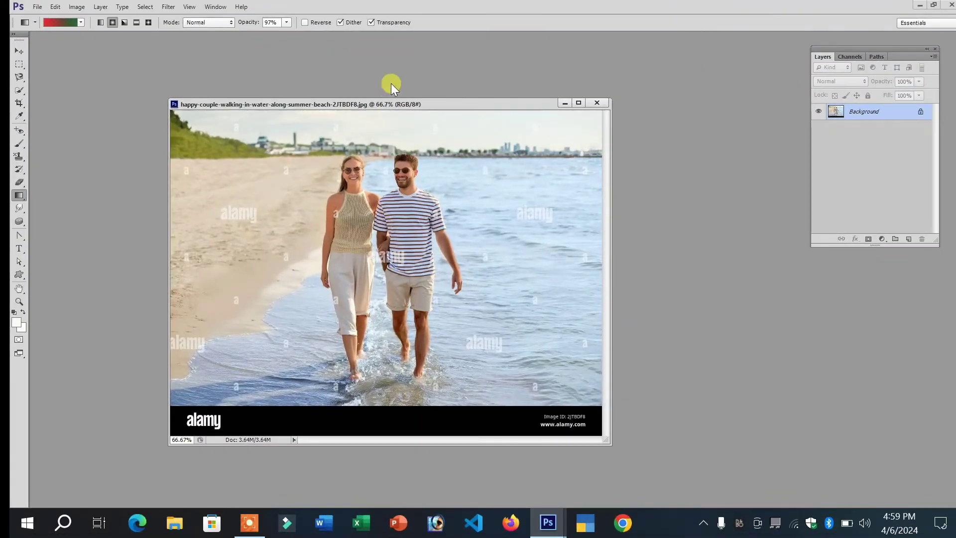
Duplicate the beach photo layer twice and hide the top copy, Layer 1 copy
left_click_drag(414, 107, 473, 133)
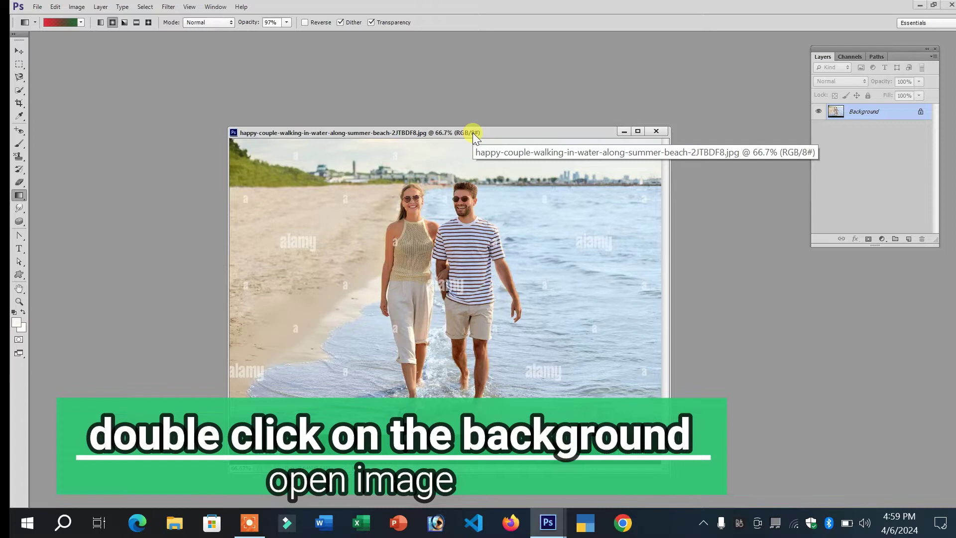
key("ctrl+j")
key("ctrl+j")
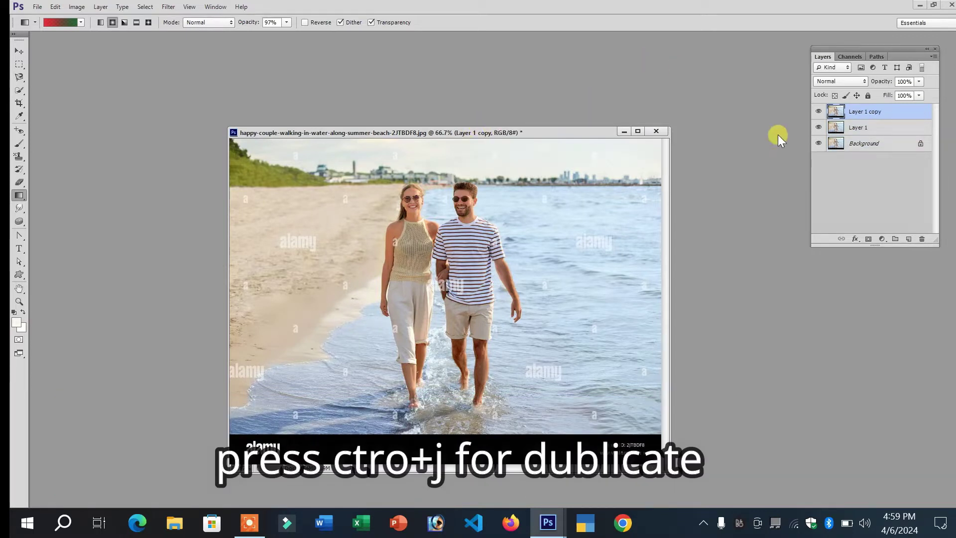
left_click(818, 115)
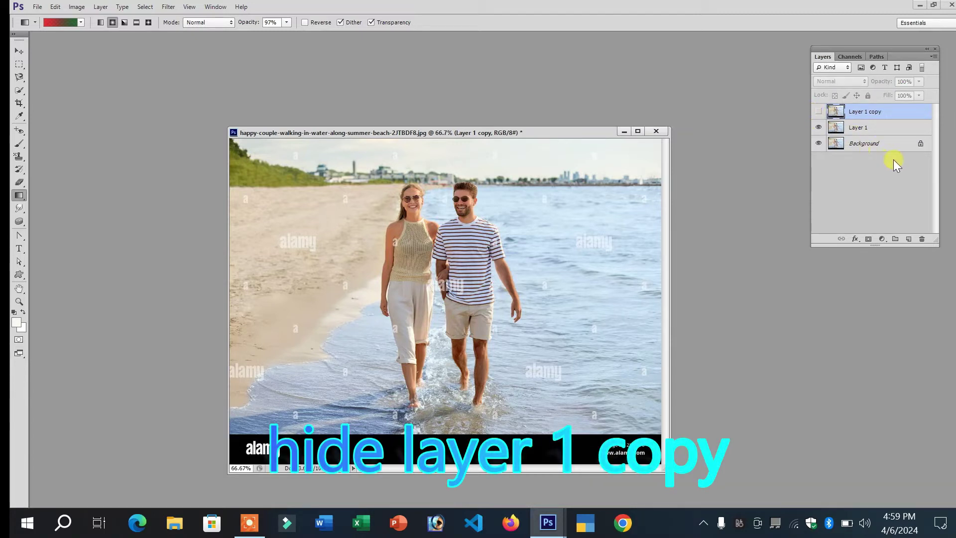
Fill the Background layer with black, then make Layer 1 the active layer
left_click(876, 145)
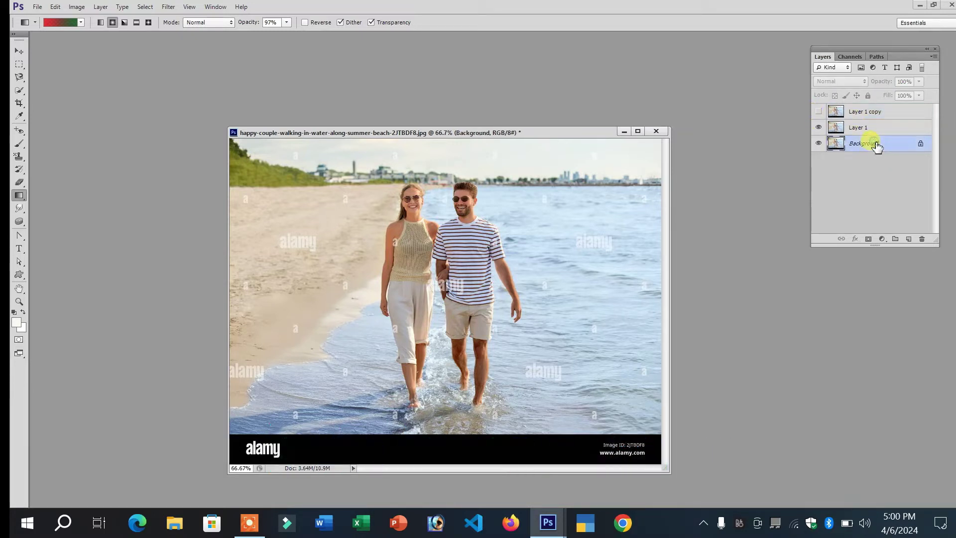
left_click(15, 324)
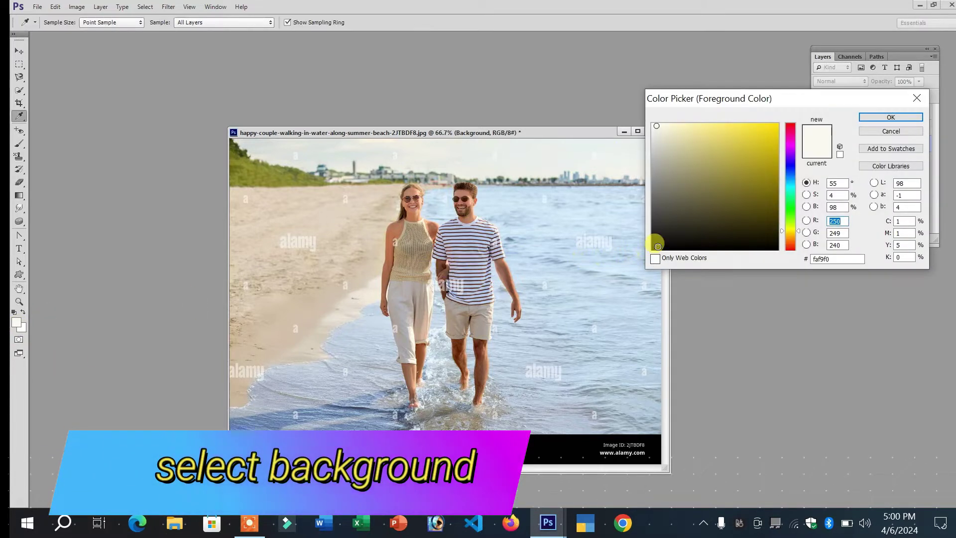
left_click(658, 246)
left_click(880, 120)
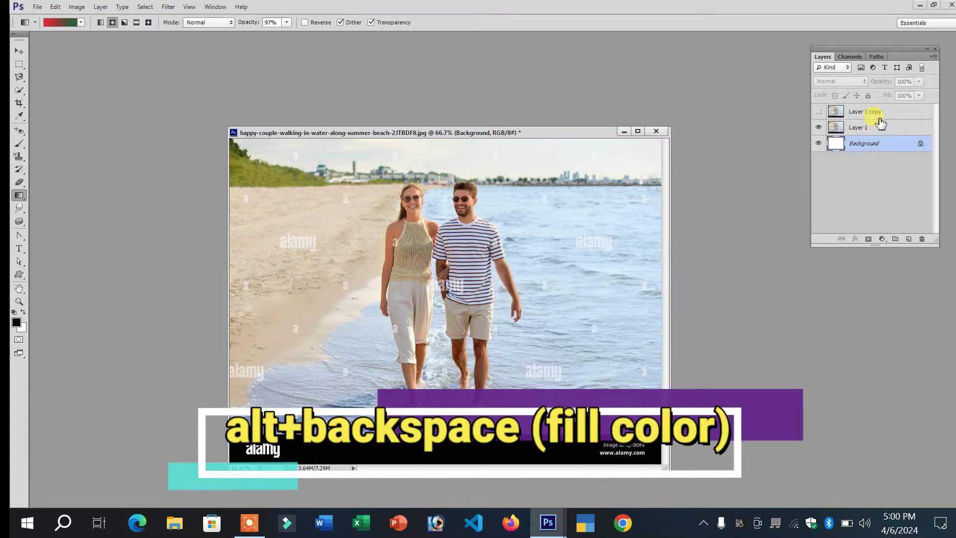
key("alt+BackSpace")
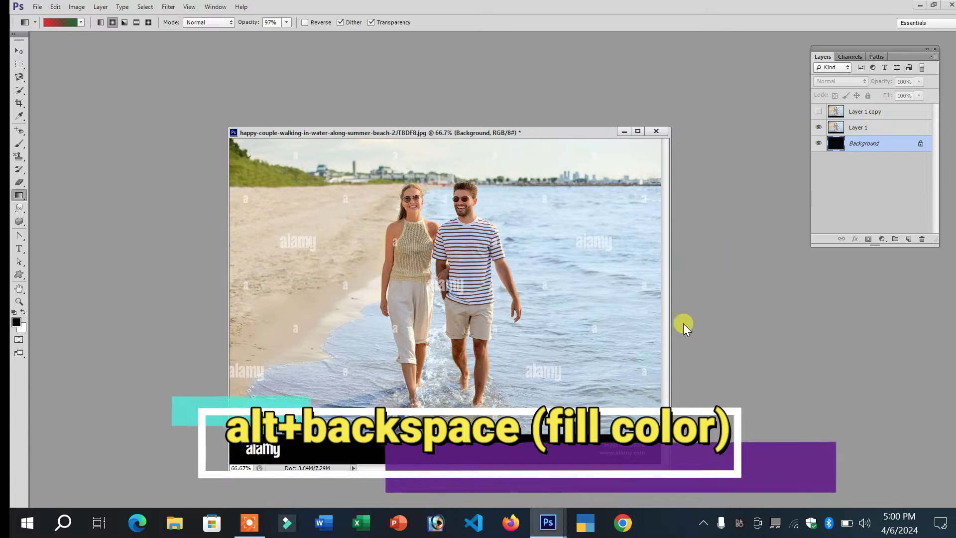
left_click(878, 129)
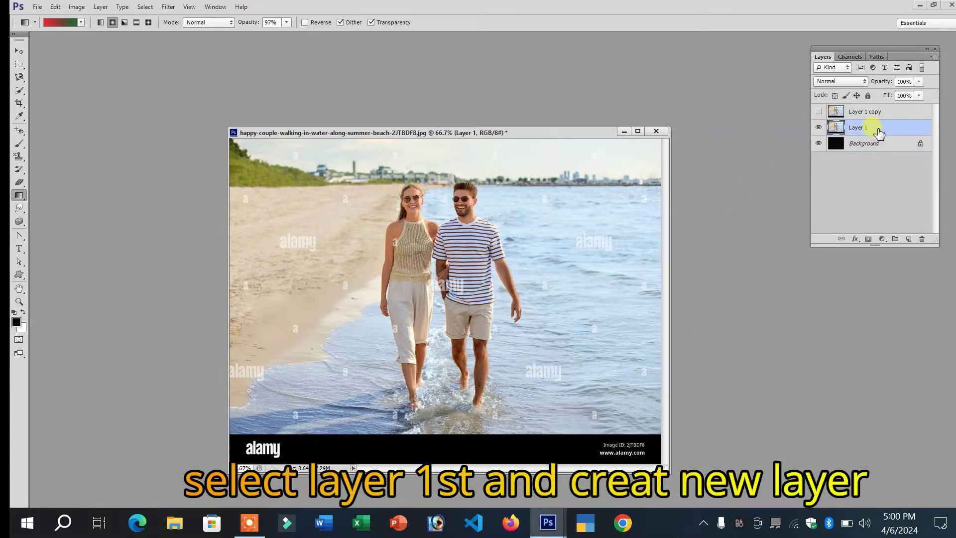
Add a new empty layer and draw a rectangular selection around the couple's legs
left_click(908, 239)
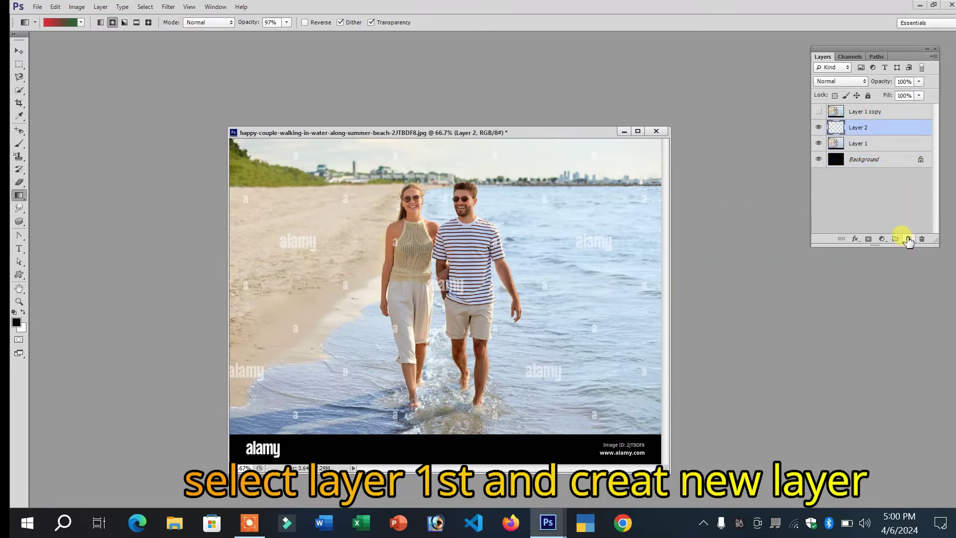
right_click(20, 66)
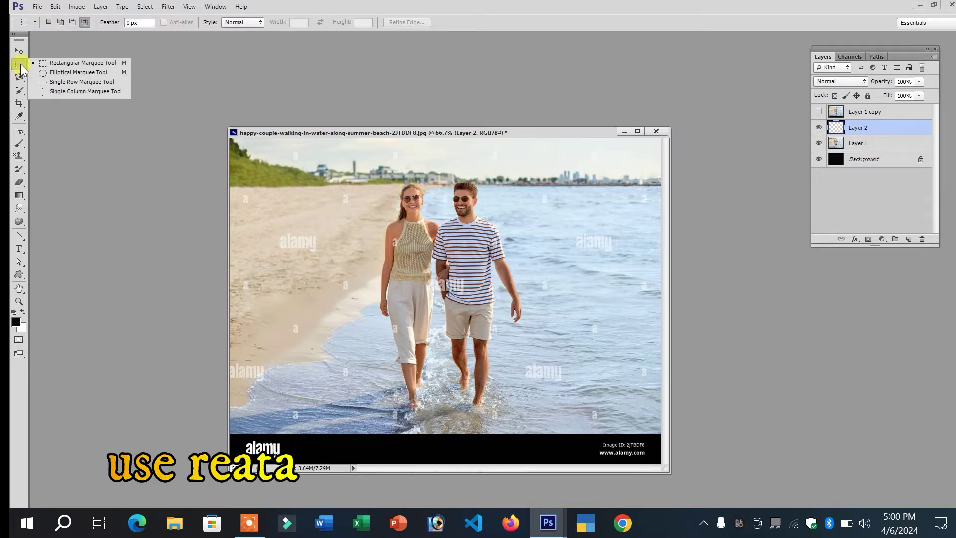
left_click(82, 67)
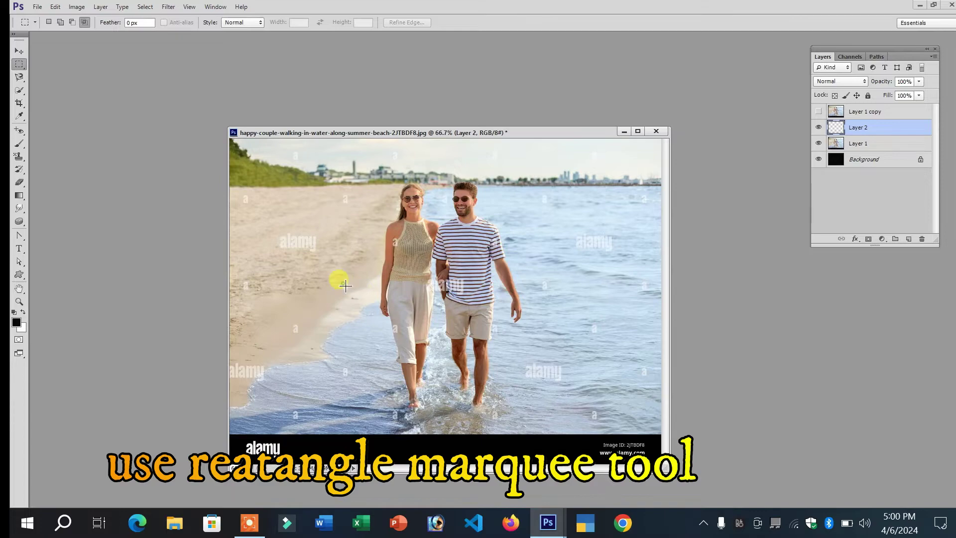
left_click_drag(346, 285, 544, 420)
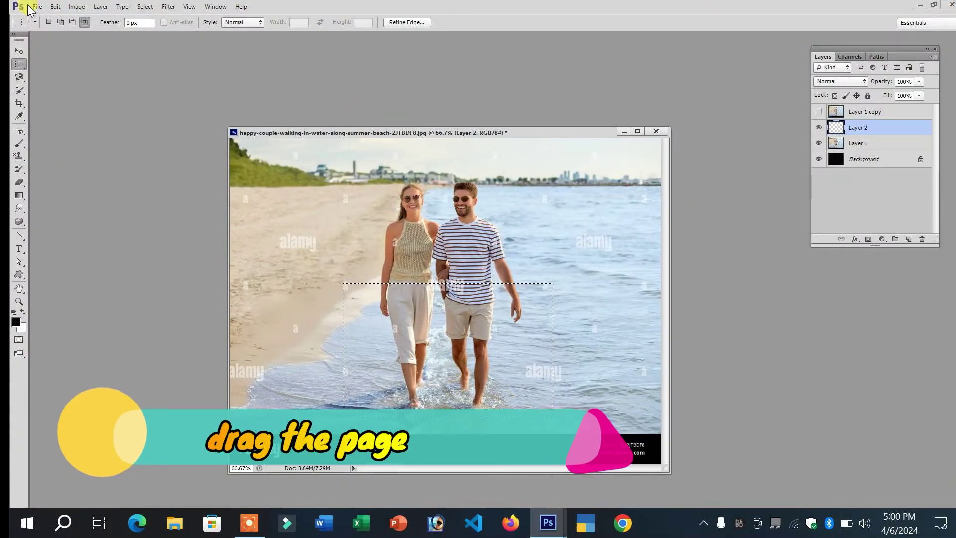
Stroke the selection with a 15 px white border on the inside
left_click(55, 7)
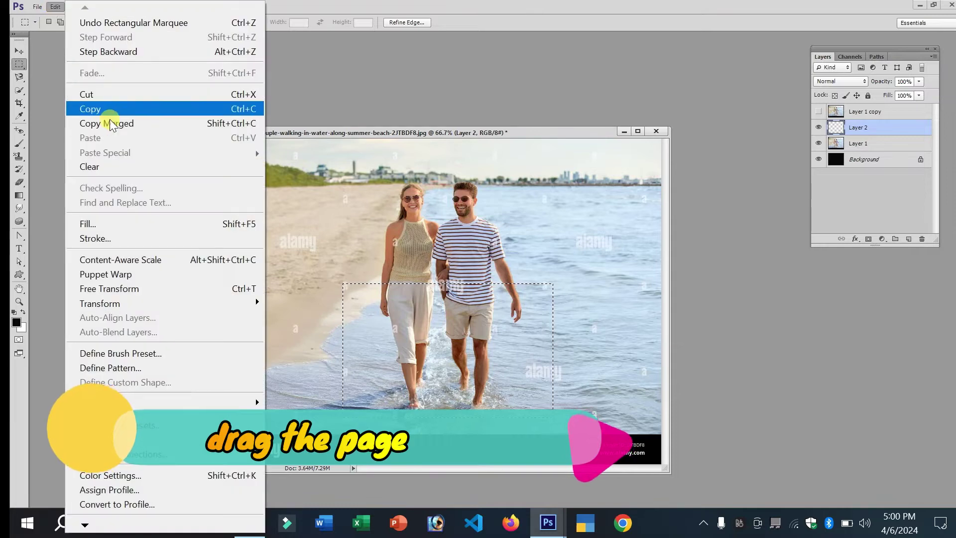
left_click(121, 238)
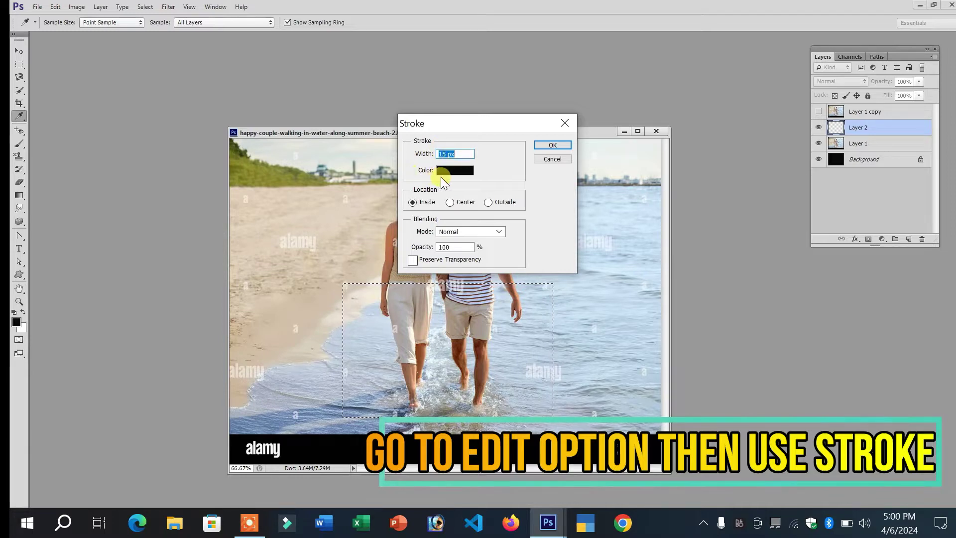
left_click(444, 173)
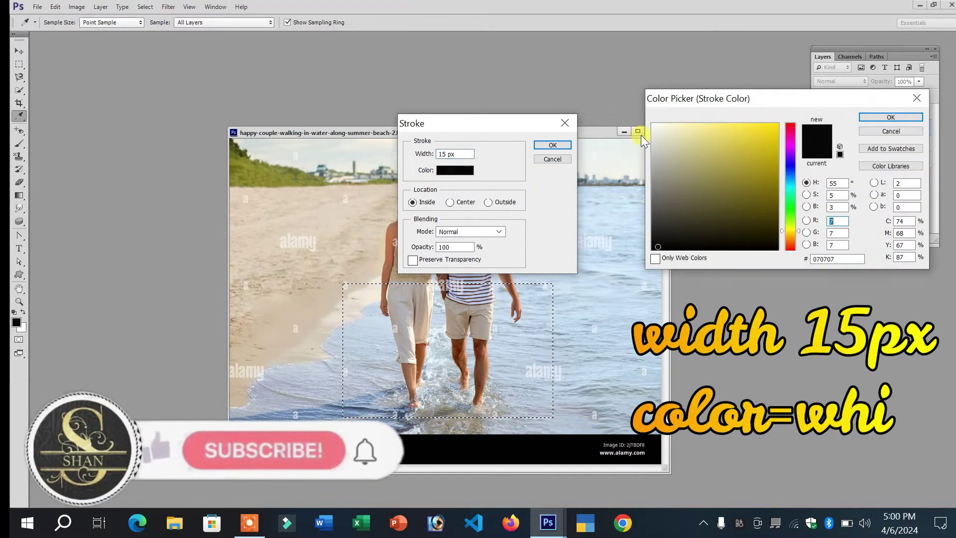
left_click(655, 125)
left_click(891, 117)
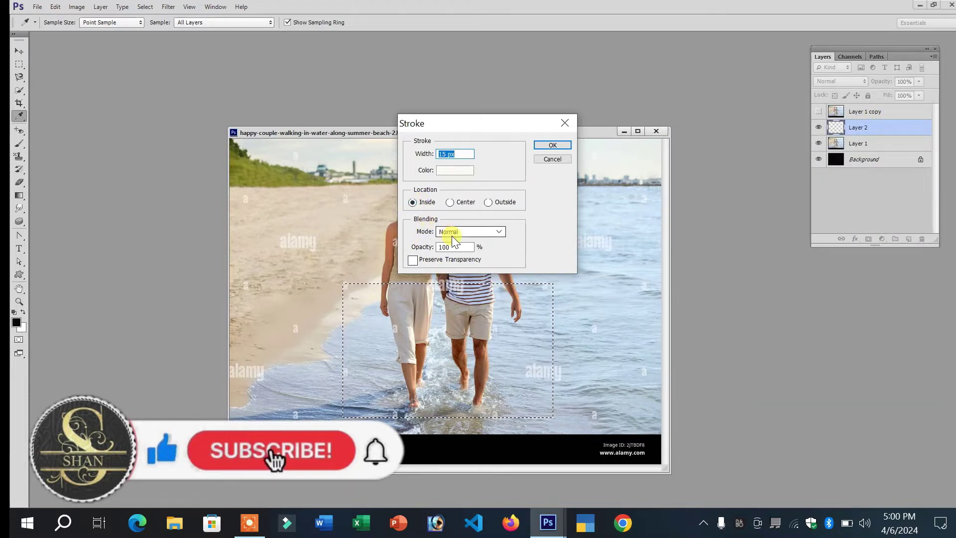
left_click(546, 148)
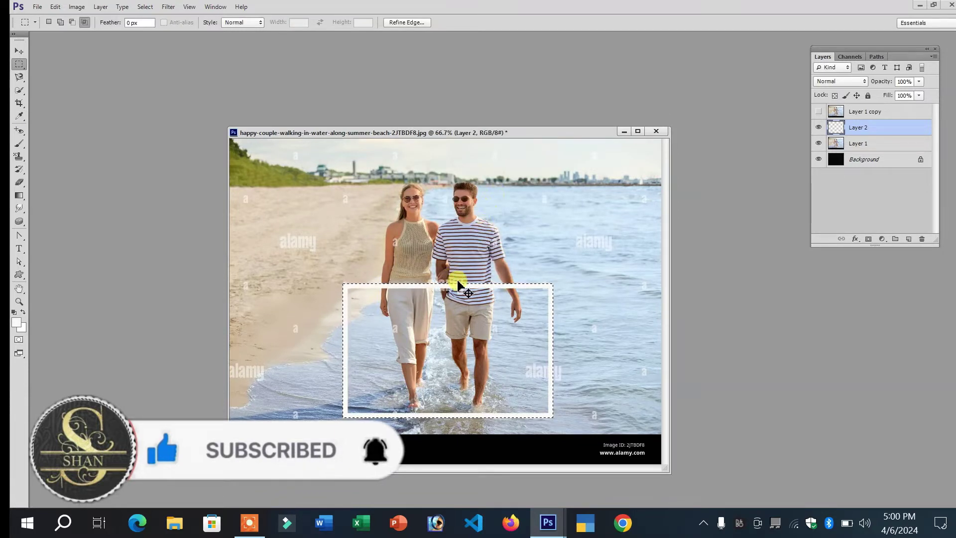
Reshape the white frame into a trapezoid, narrowing the top and widening the bottom
key("ctrl+t")
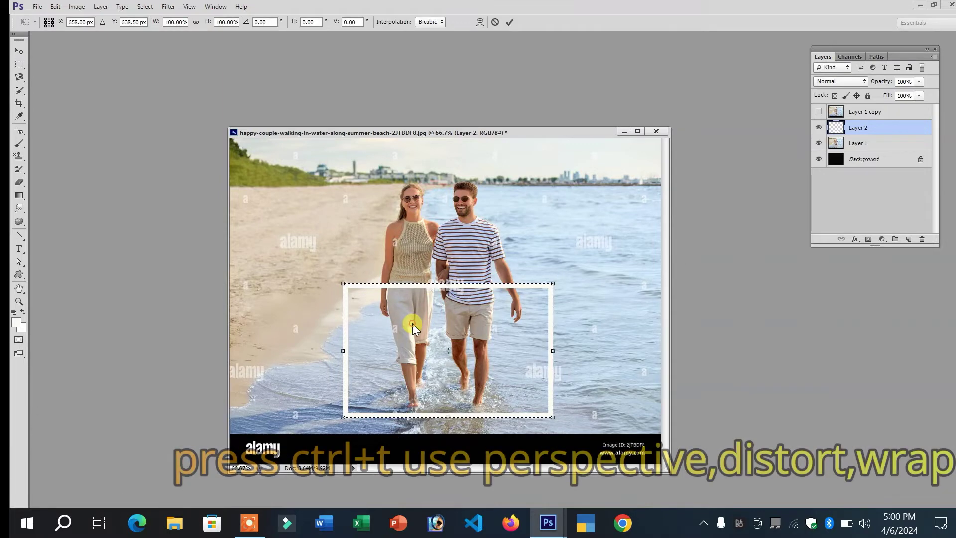
right_click(412, 324)
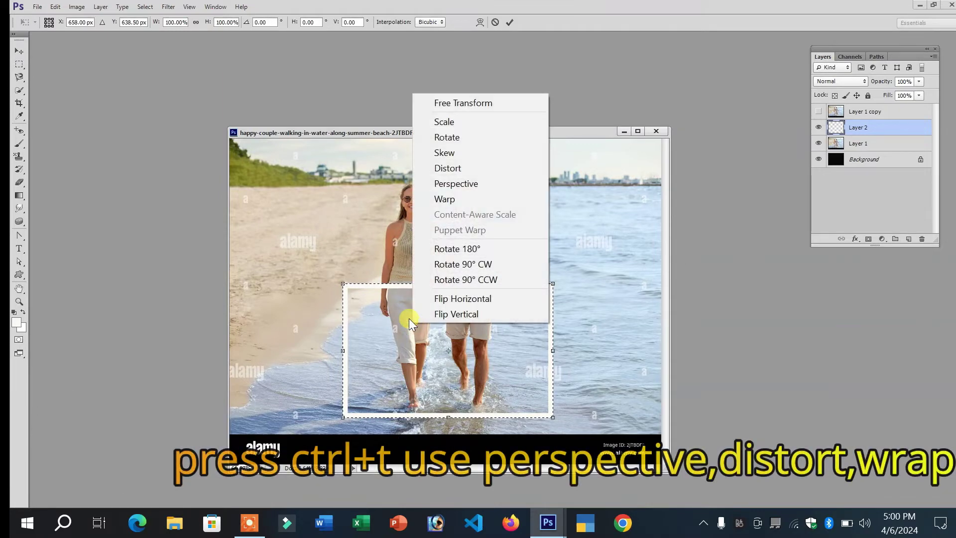
left_click(463, 185)
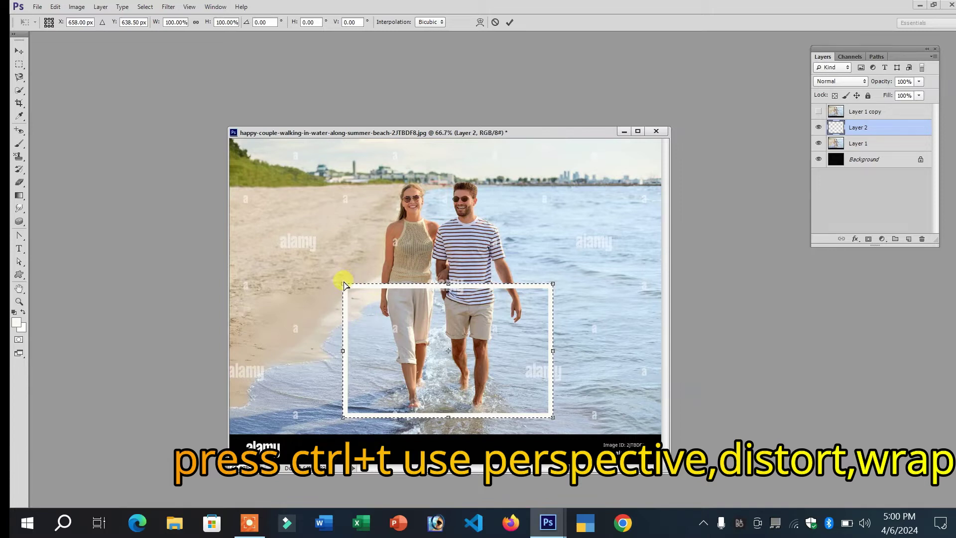
left_click_drag(349, 286, 361, 288)
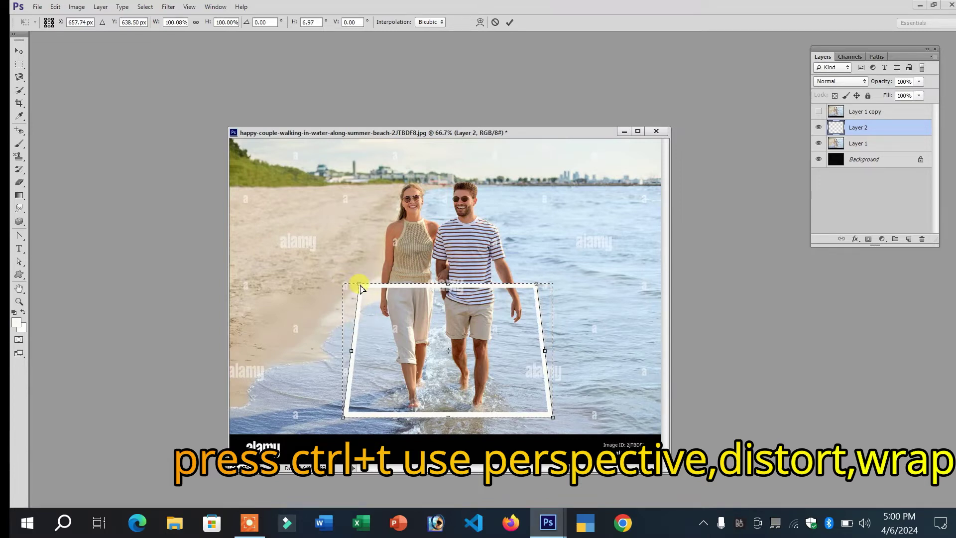
left_click_drag(554, 419, 587, 418)
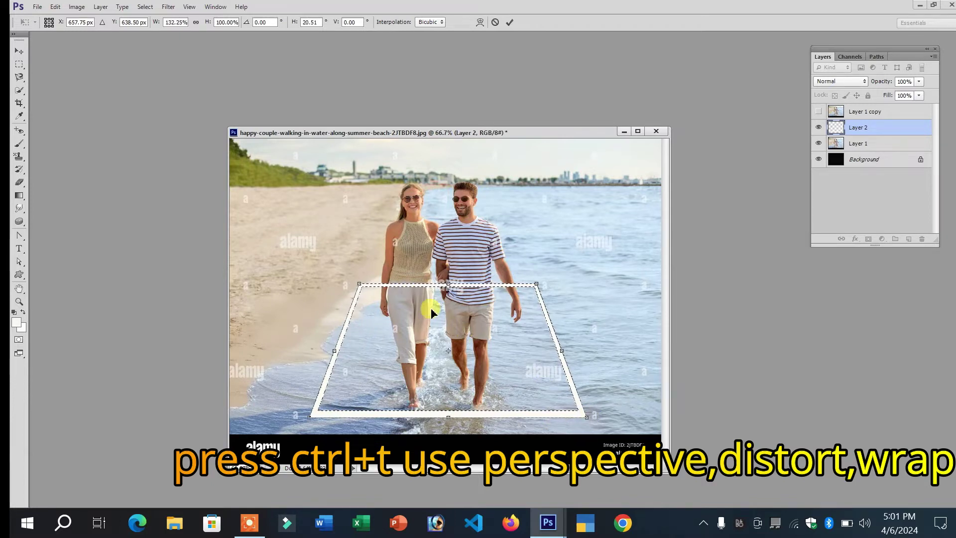
right_click(429, 326)
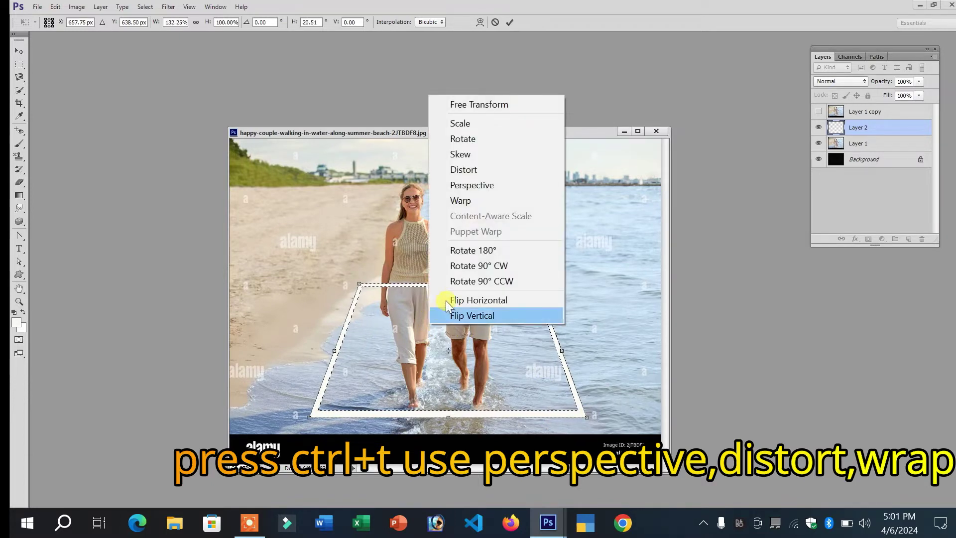
left_click(463, 170)
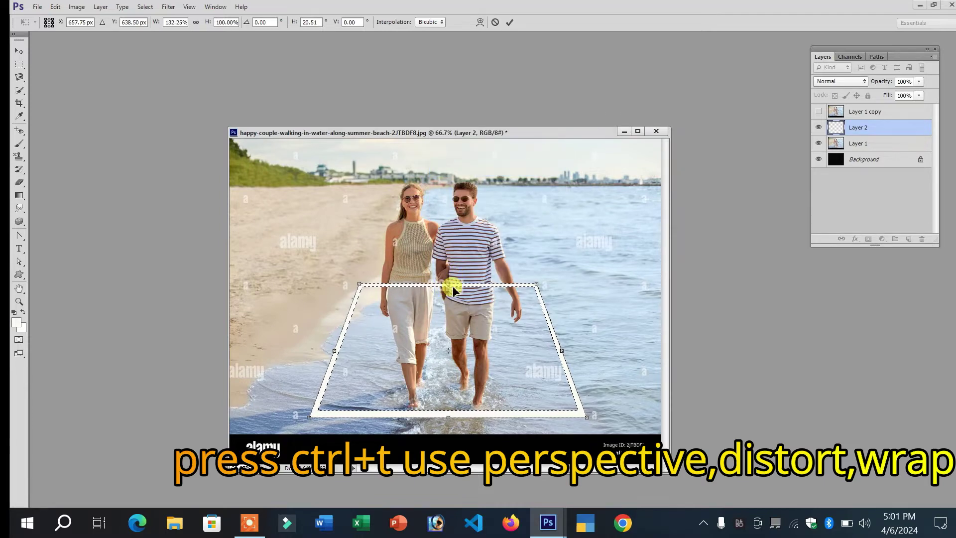
left_click_drag(449, 286, 450, 302)
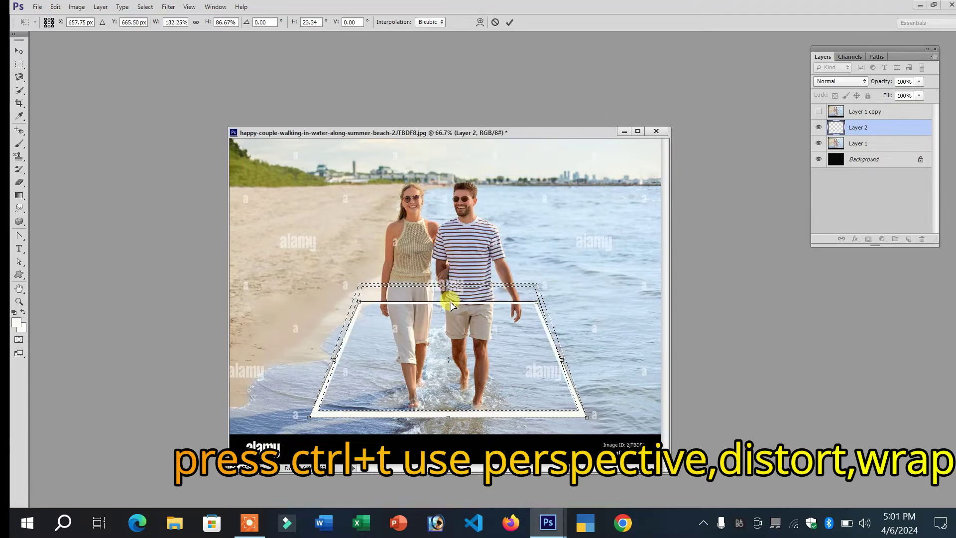
Warp the frame's bottom corners upward so the lower edge curves, then apply
right_click(432, 350)
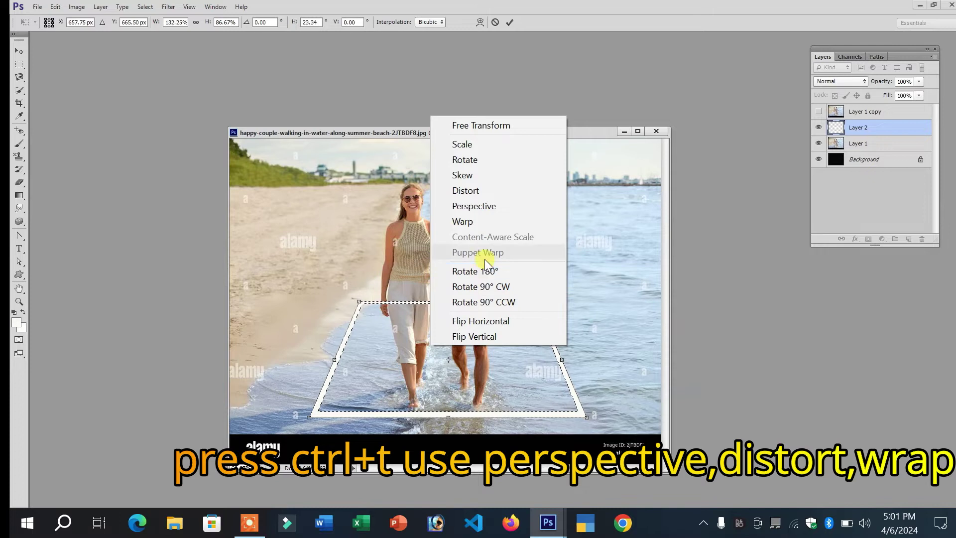
left_click(464, 222)
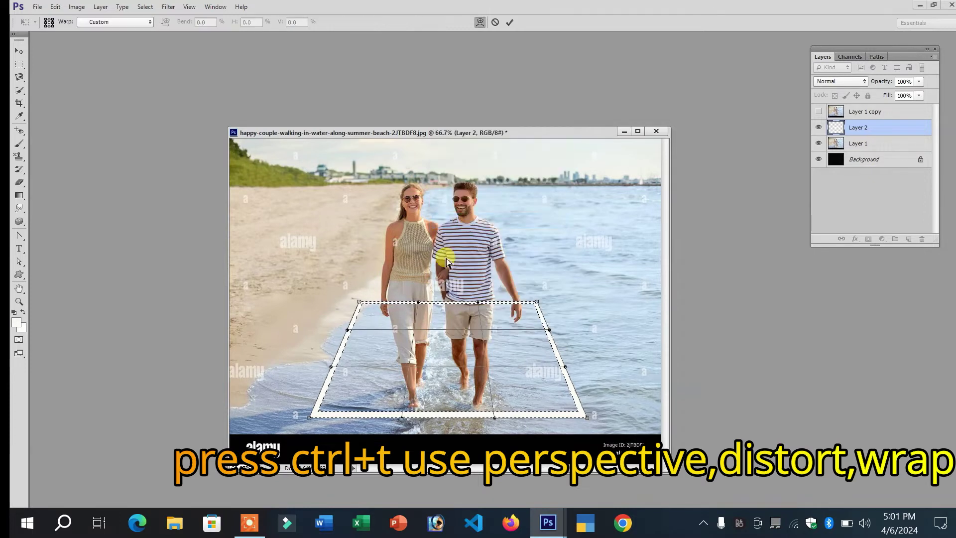
left_click_drag(310, 420, 316, 401)
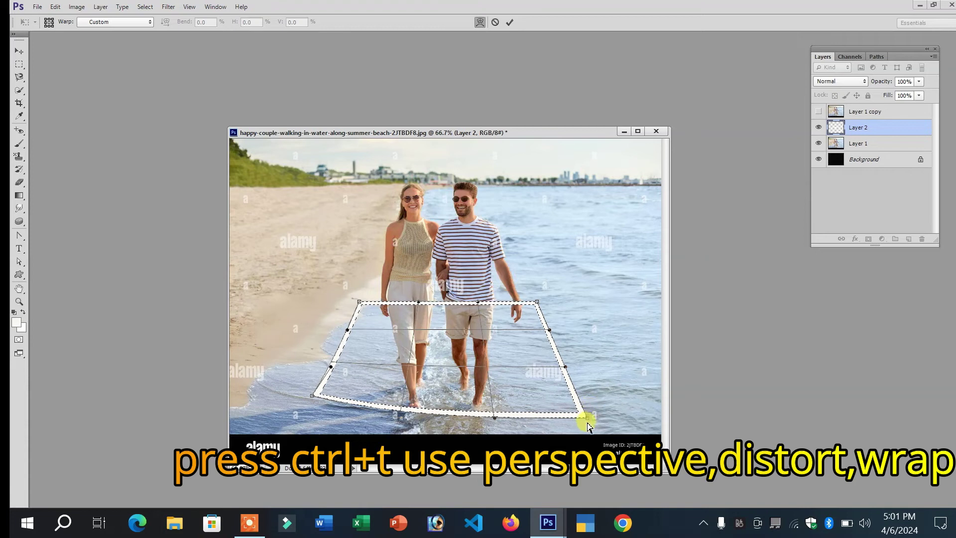
left_click_drag(590, 424, 591, 403)
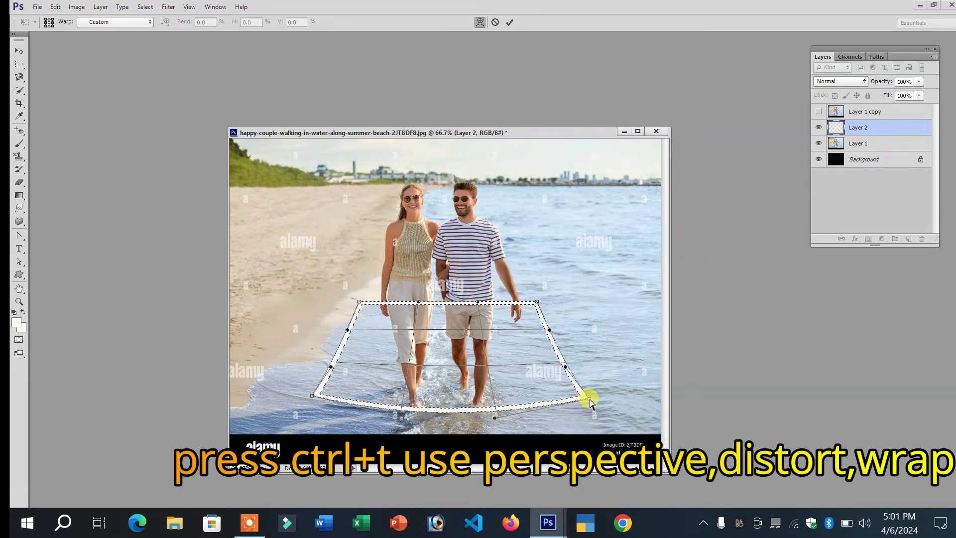
key("Return")
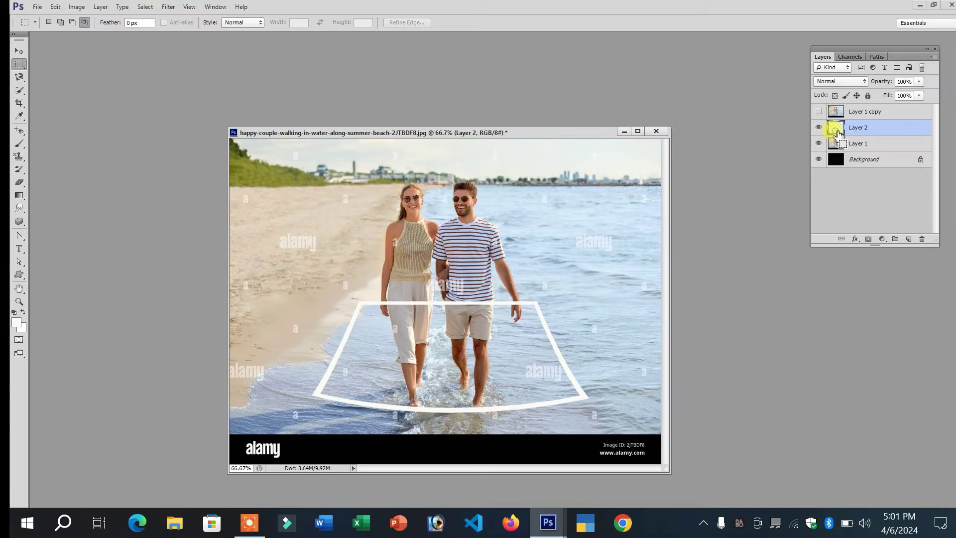
Load Layer 2's frame outline, invert it, and Paint Bucket the outside in Quick Mask
left_click(839, 135, "ctrl")
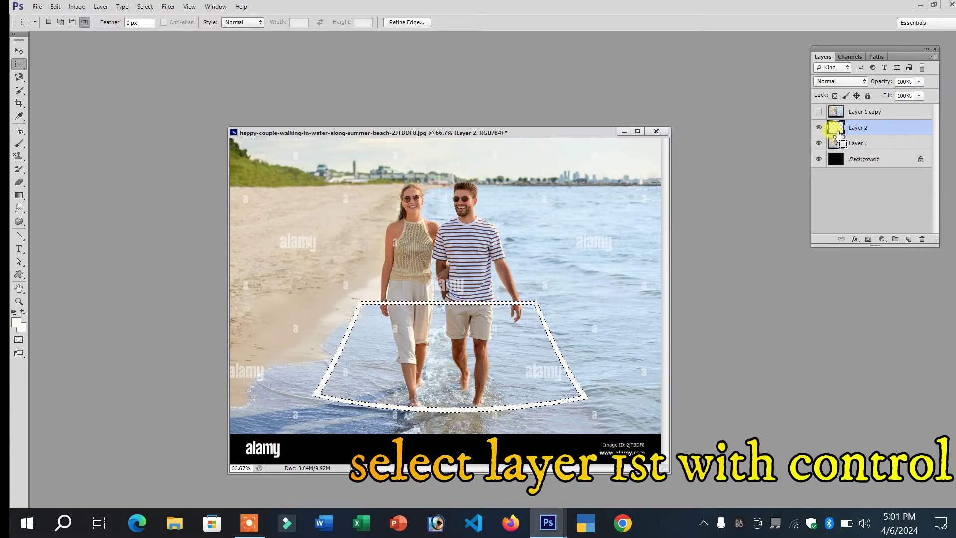
left_click(839, 133, "ctrl")
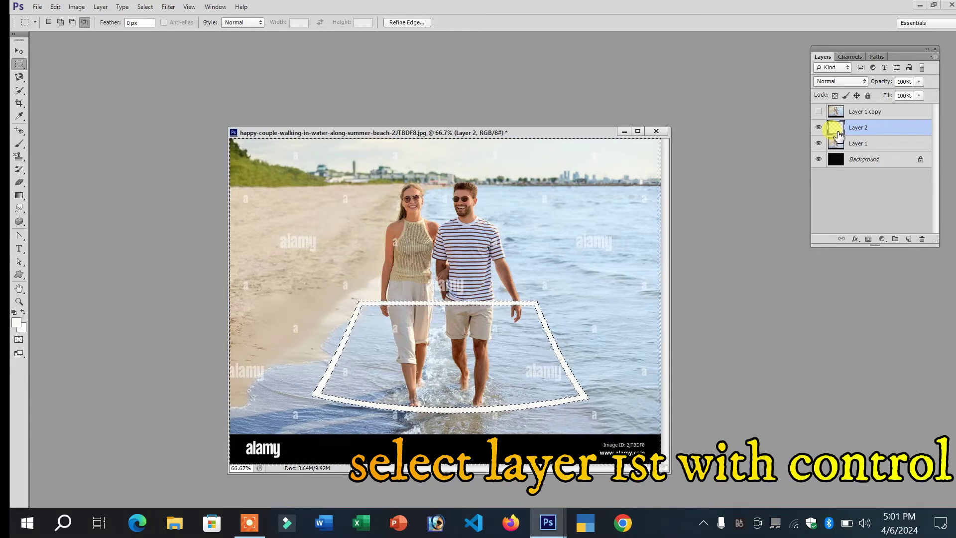
key("q")
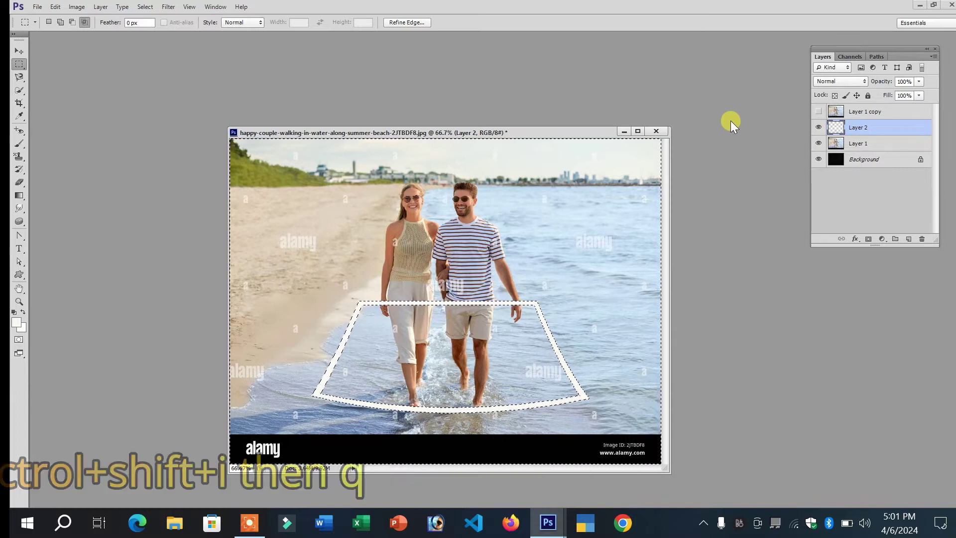
key("q")
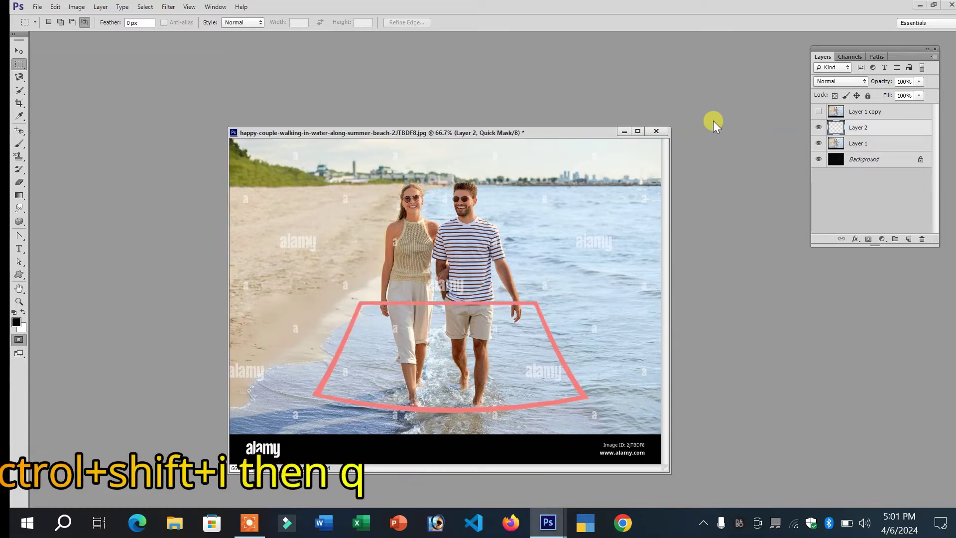
left_click(19, 197)
left_click(55, 200)
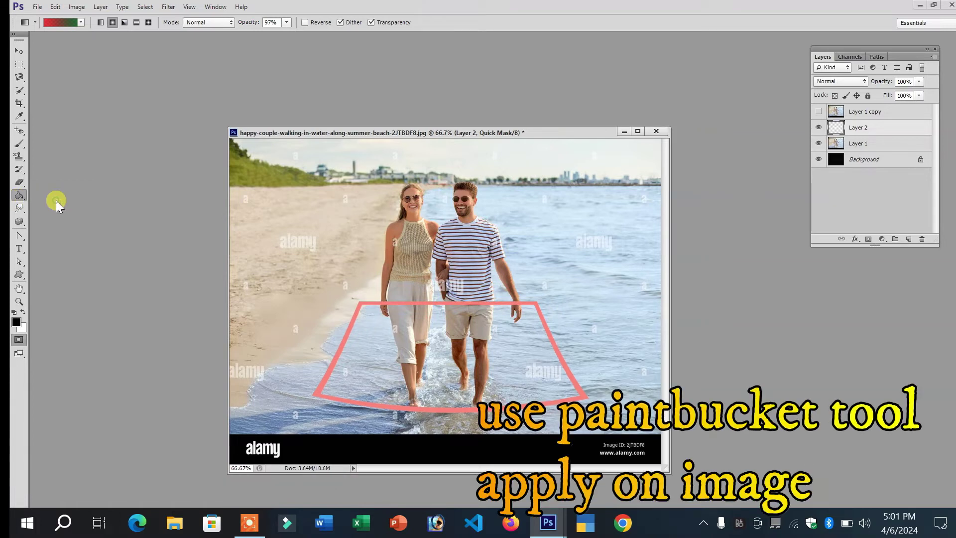
left_click(395, 206)
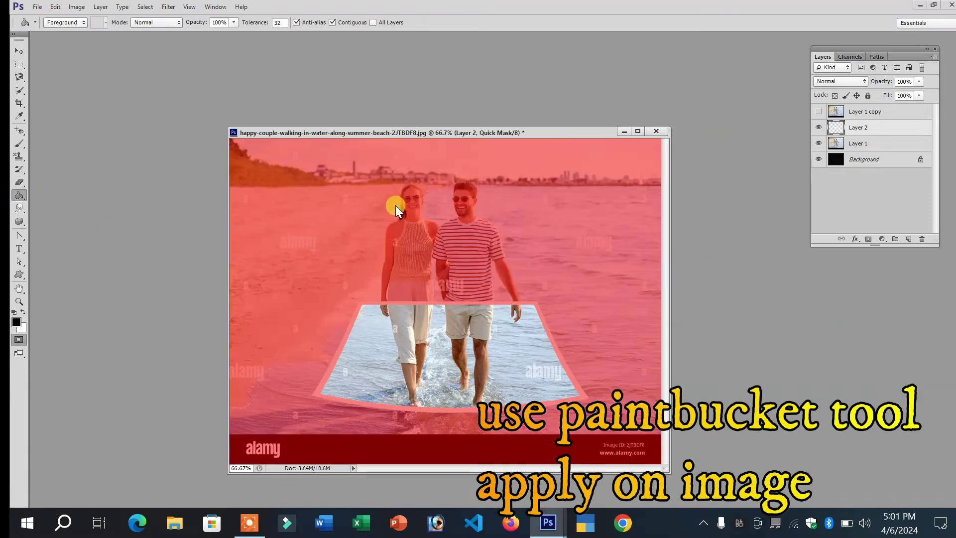
Exit Quick Mask, mask Layer 1 to the frame selection, and unhide Layer 1 copy
key("q")
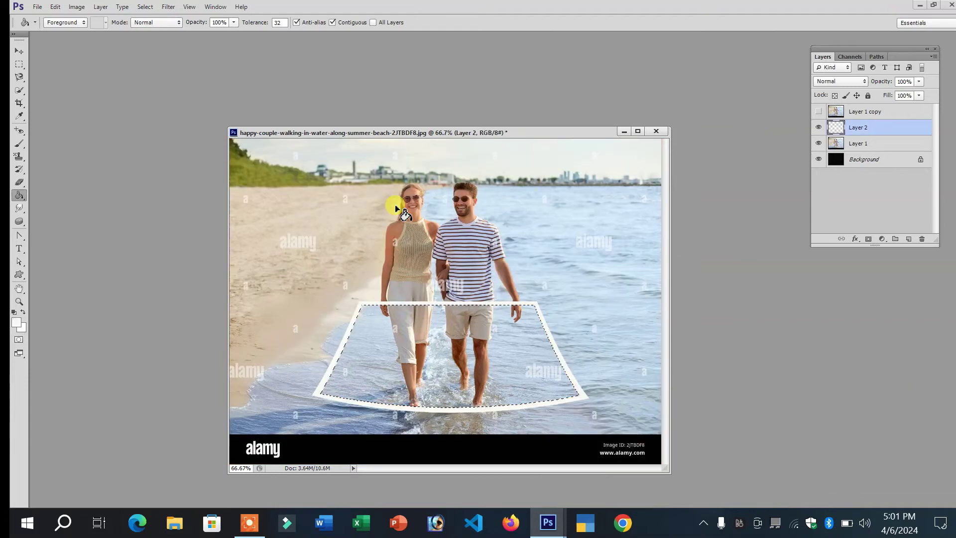
left_click(867, 143)
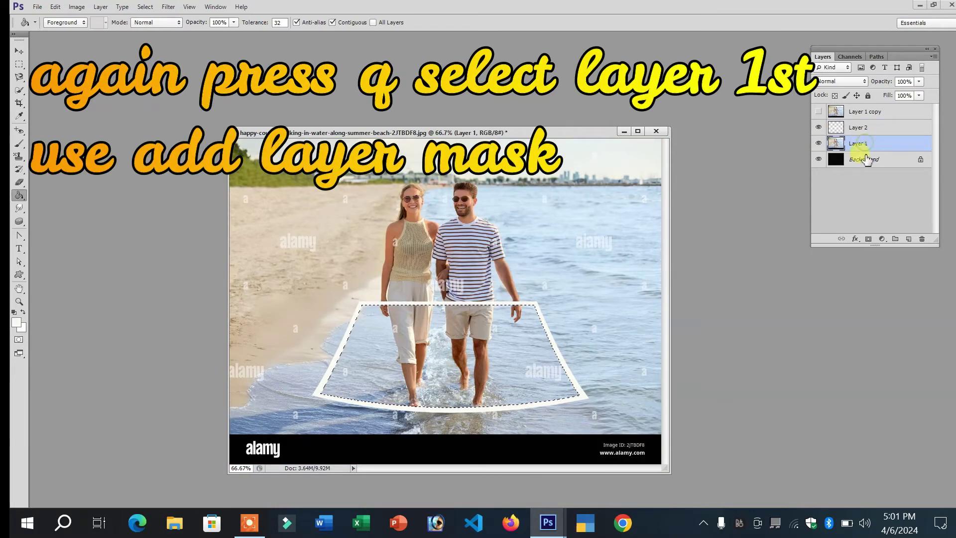
left_click(868, 240)
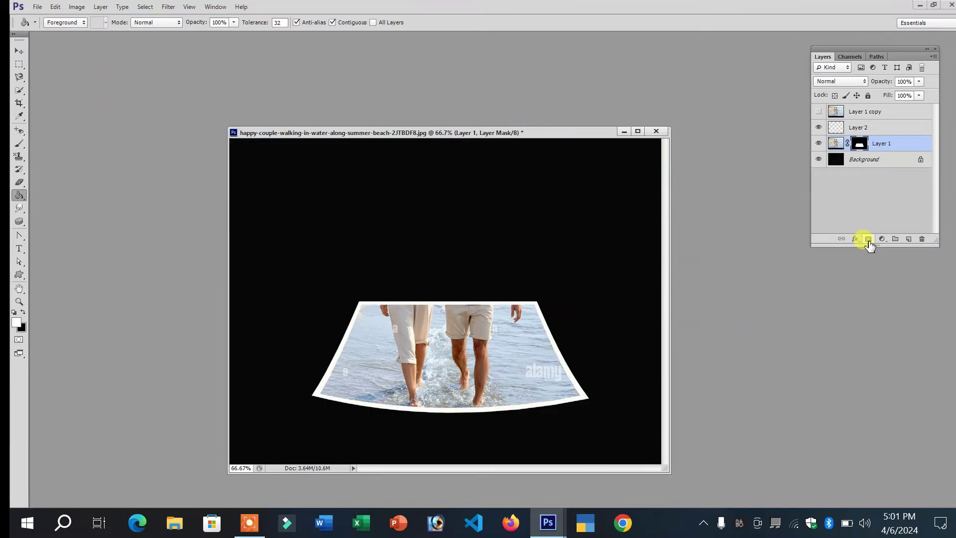
left_click(869, 114)
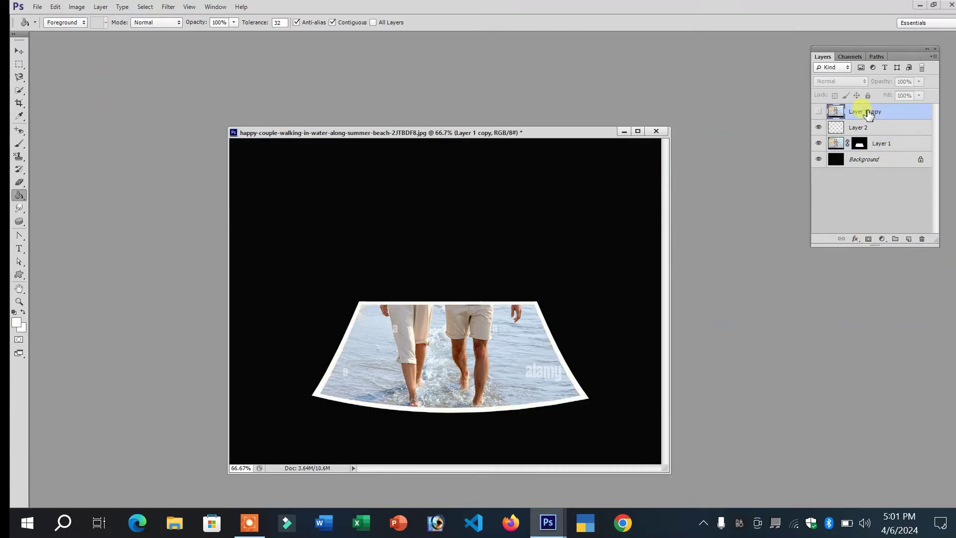
left_click(819, 112)
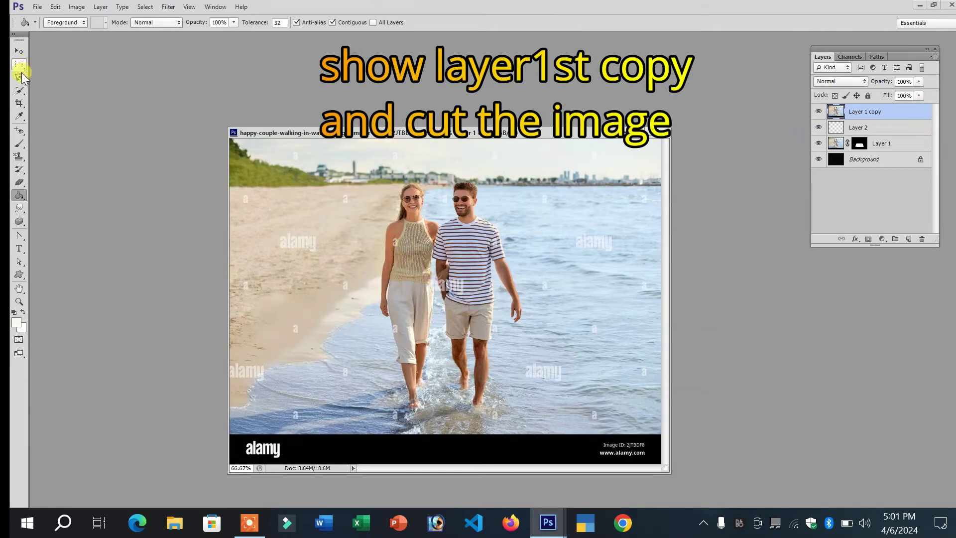
Quick-select the couple and add a layer mask on Layer 1 copy showing only them
left_click(15, 91)
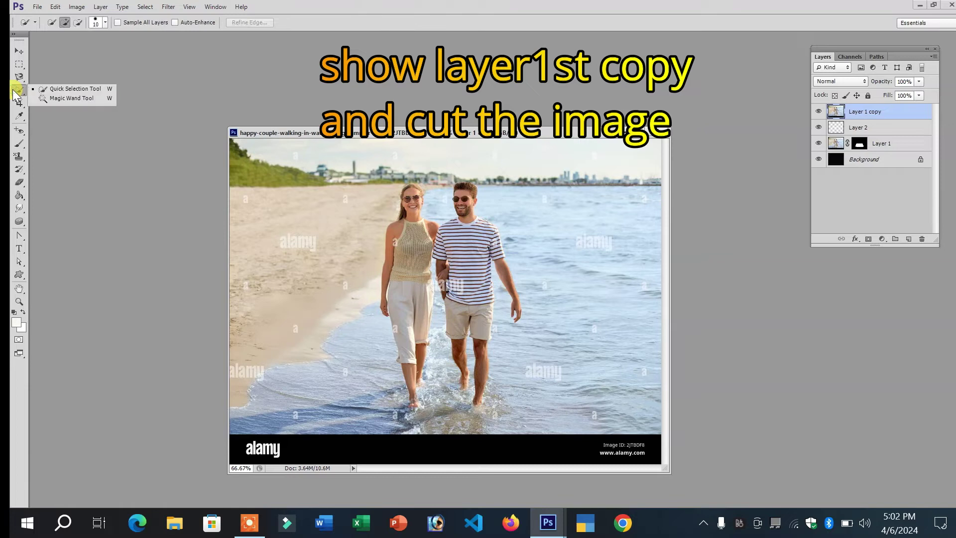
left_click(73, 90)
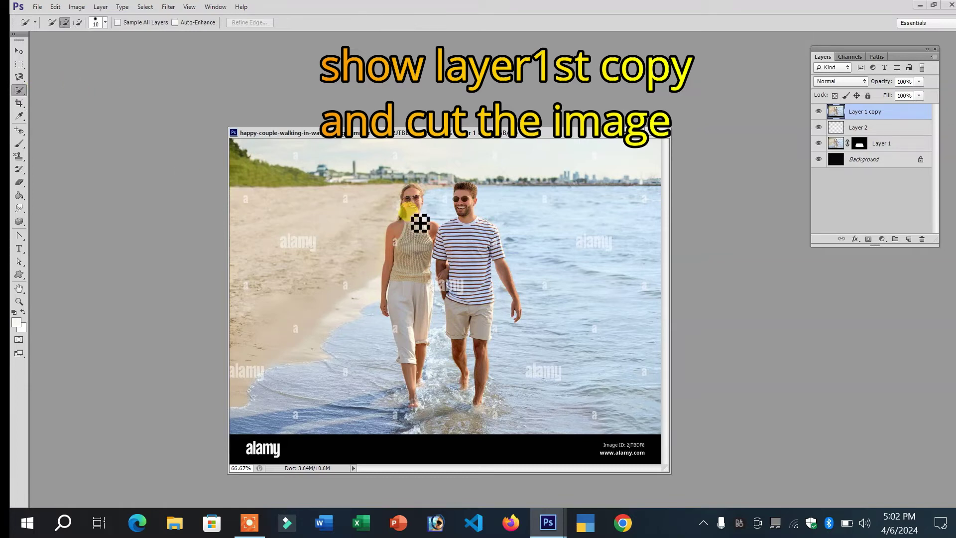
mouse_move(418, 220)
left_mouse_down()
mouse_move(425, 383)
mouse_move(432, 230)
mouse_move(474, 212)
mouse_move(477, 245)
left_mouse_up()
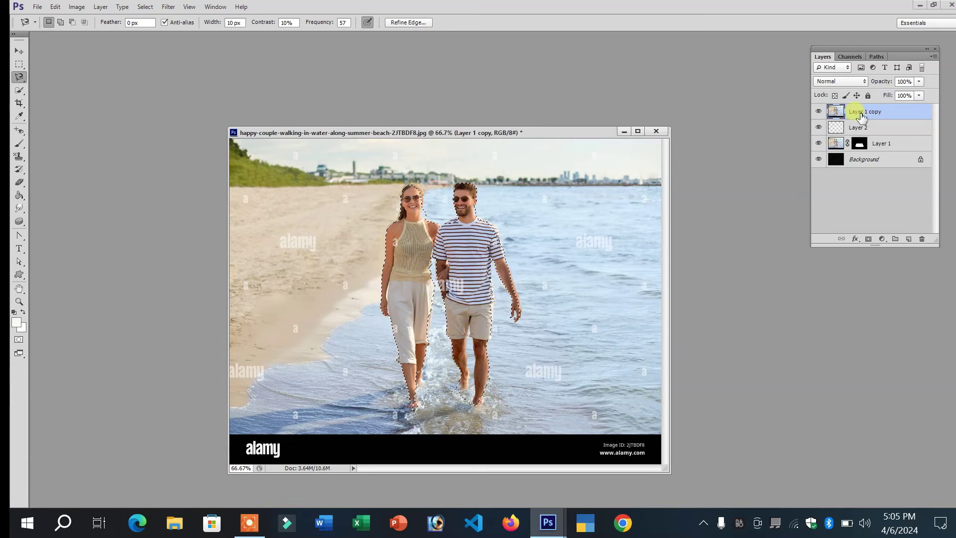
left_click(869, 241)
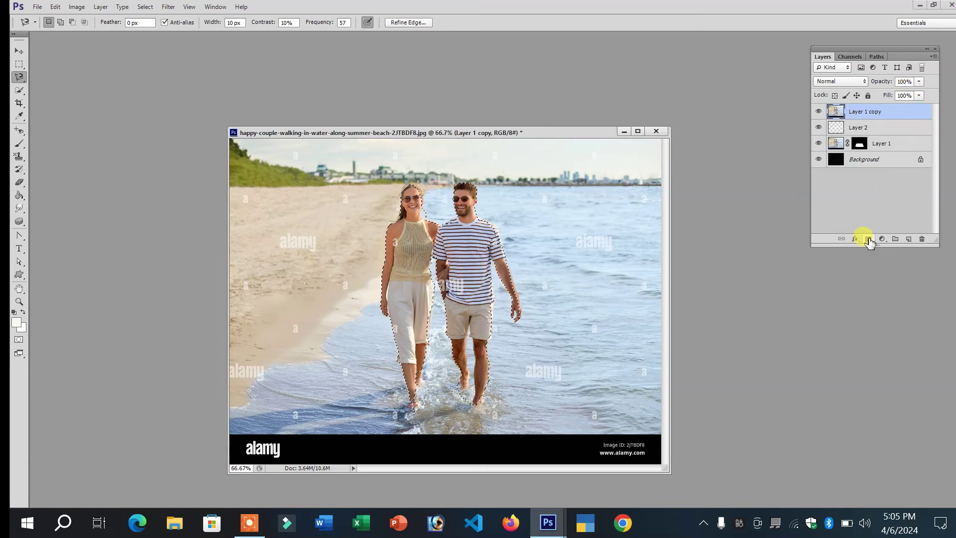
left_click(869, 240)
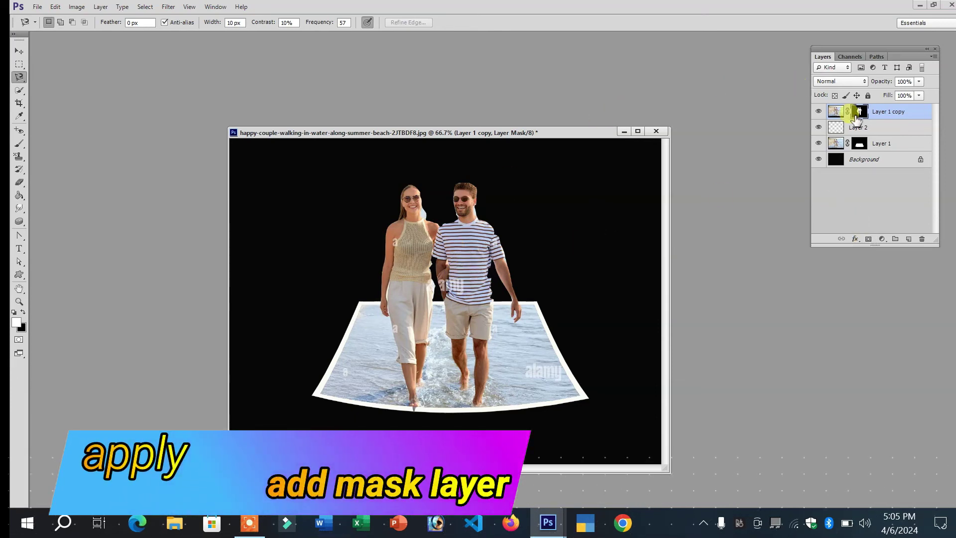
left_click(879, 164)
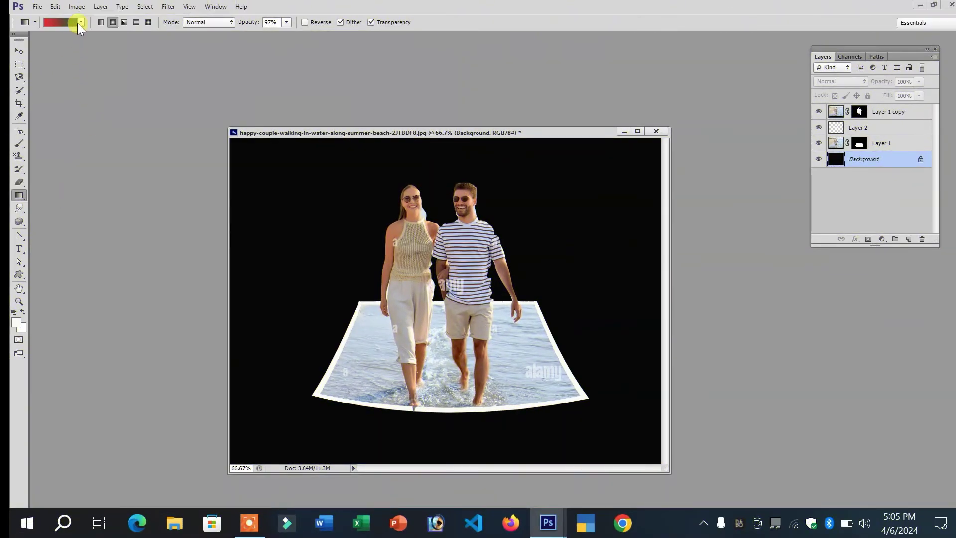
Fill the Background with the red-to-green gradient, dragged from top to bottom
left_click(79, 22)
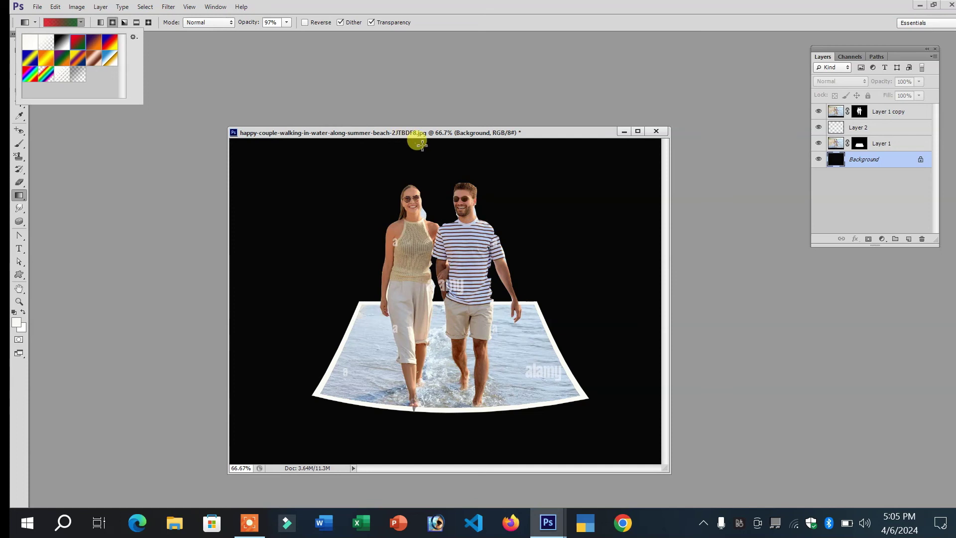
left_click_drag(431, 145, 437, 449)
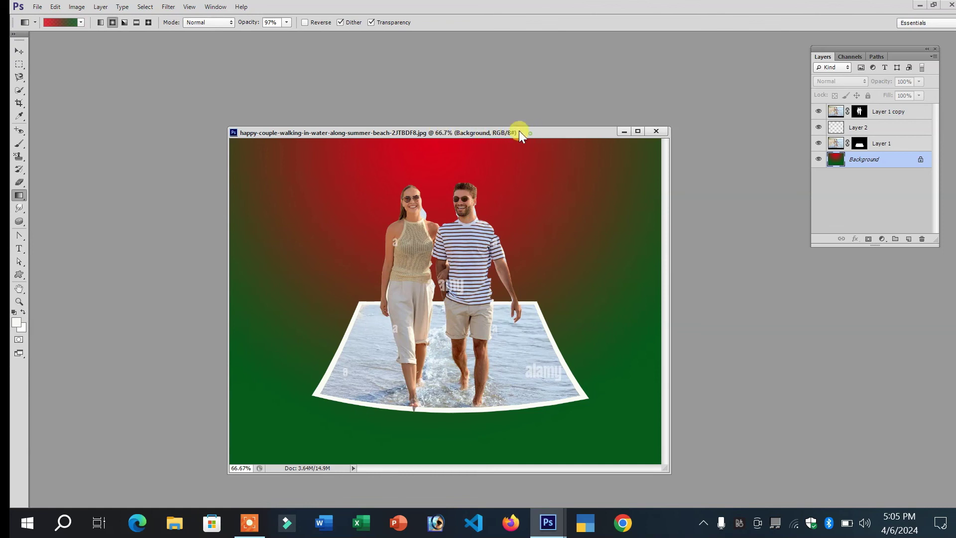
left_click_drag(519, 130, 513, 104)
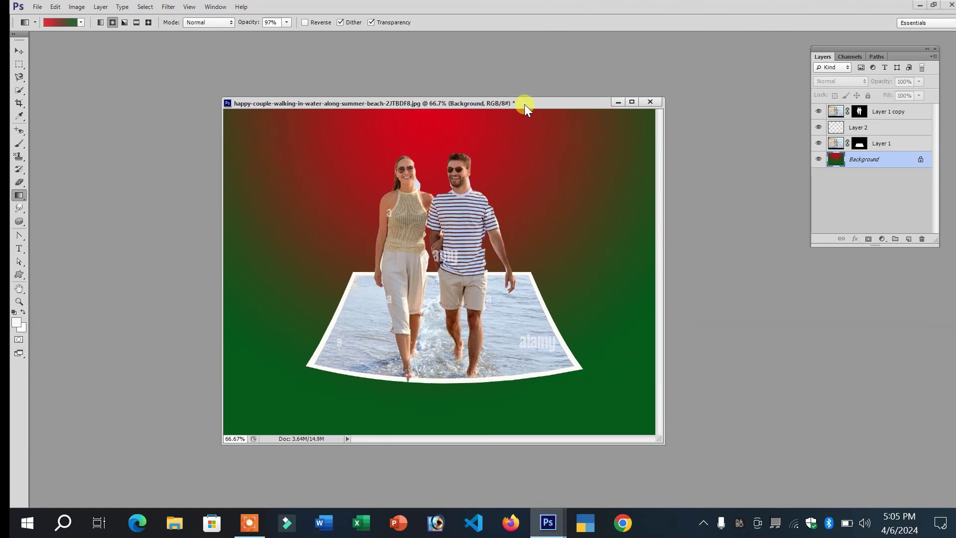